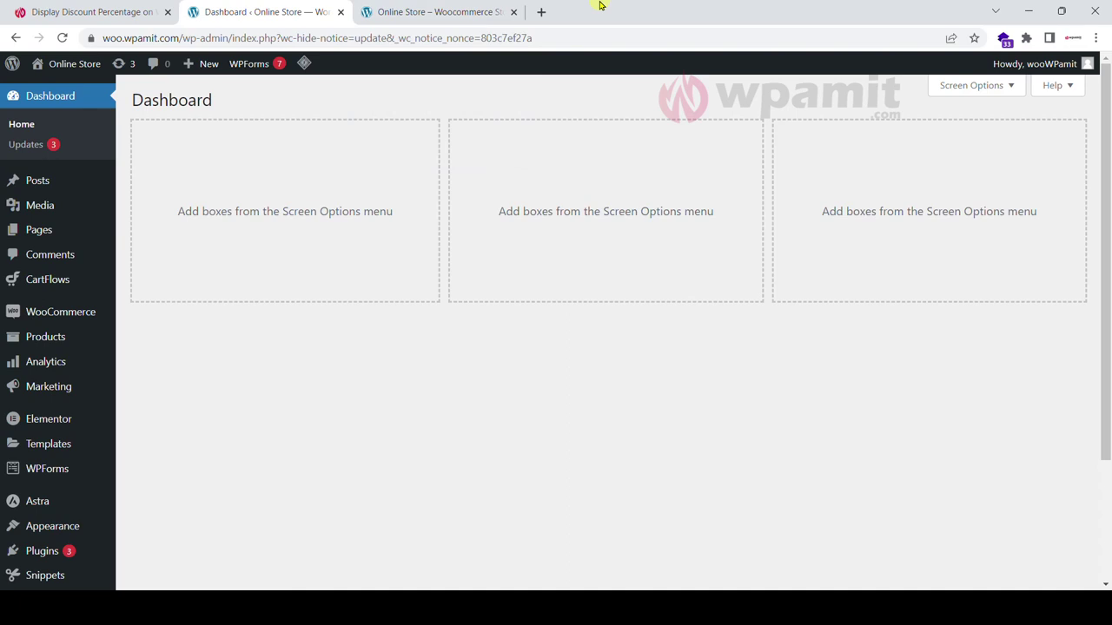
Step: Open the Store page of the online shop and examine the sale badges on the product images
left_click(404, 12)
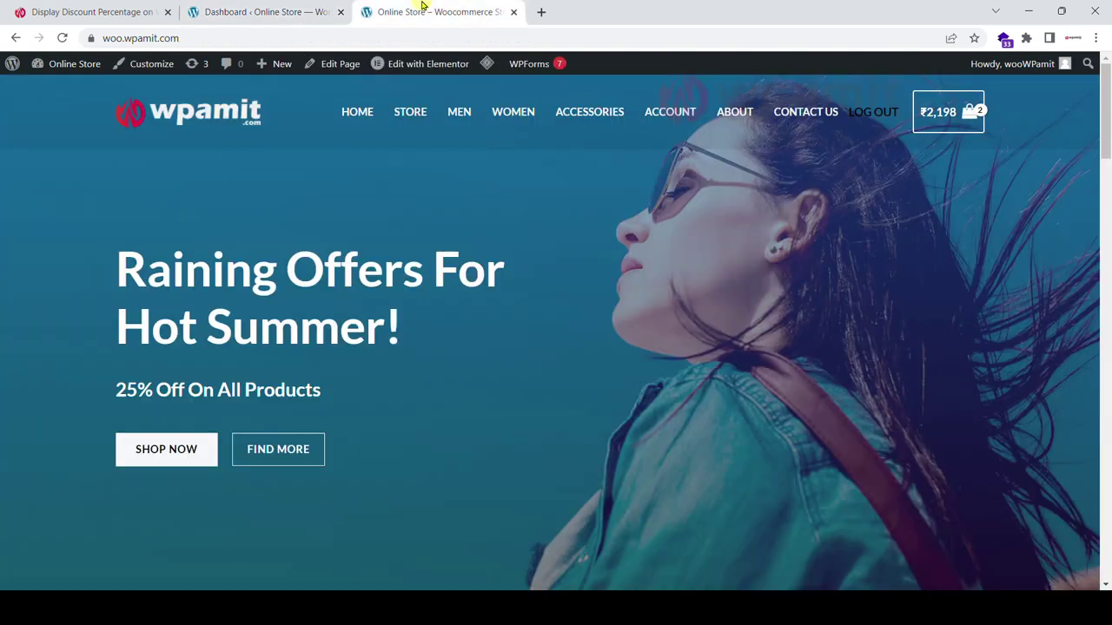
scroll(388, 243, "down", 6)
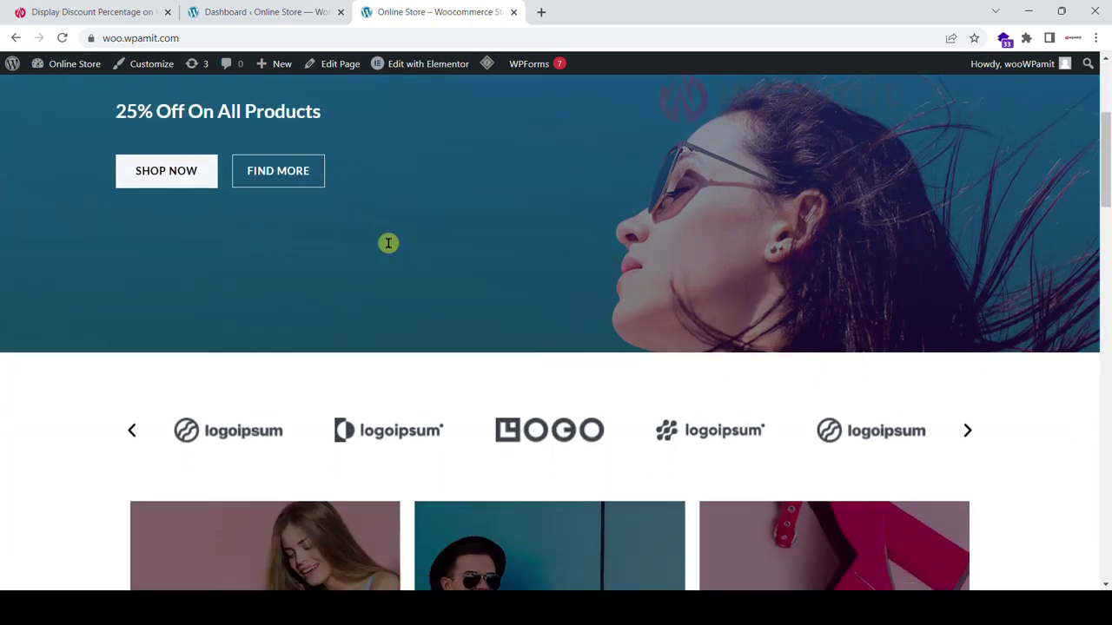
scroll(389, 243, "up", 6)
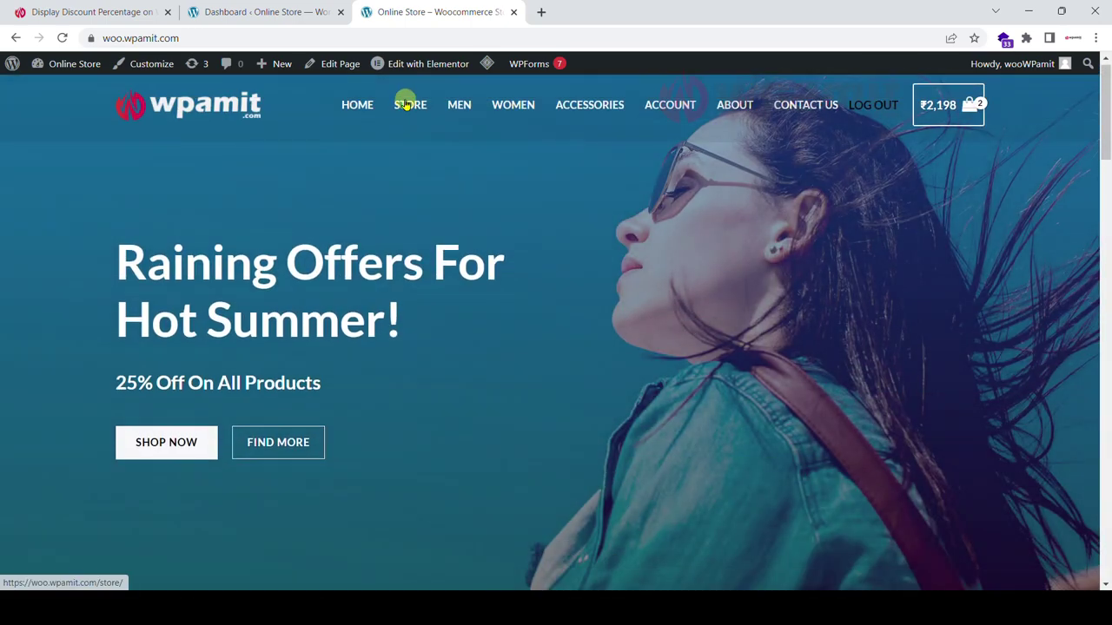
left_click(406, 104)
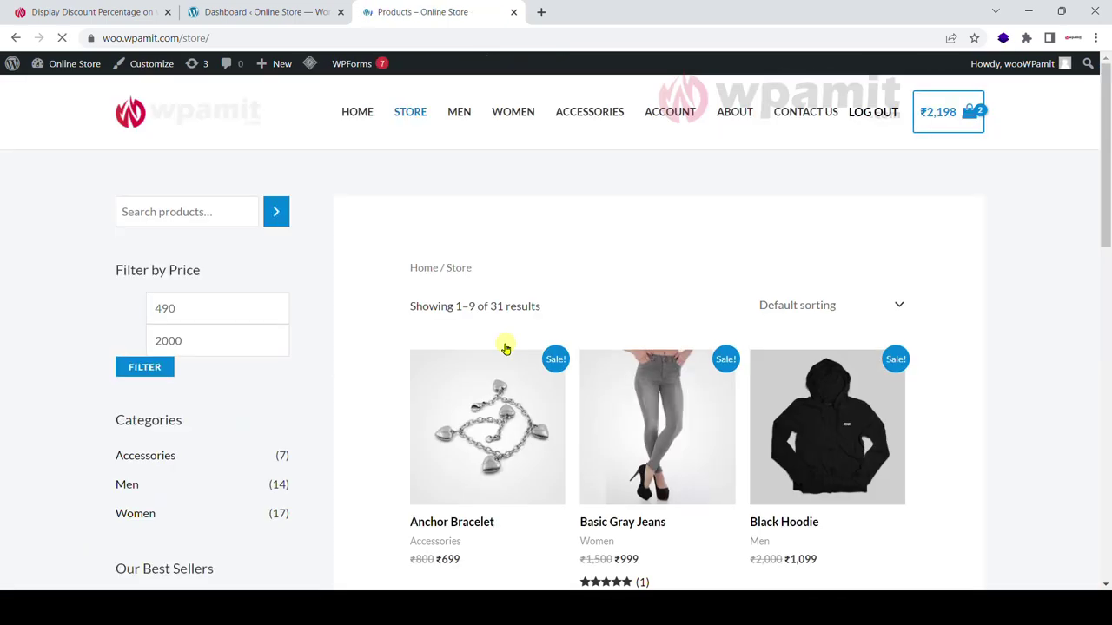
scroll(504, 348, "down", 2)
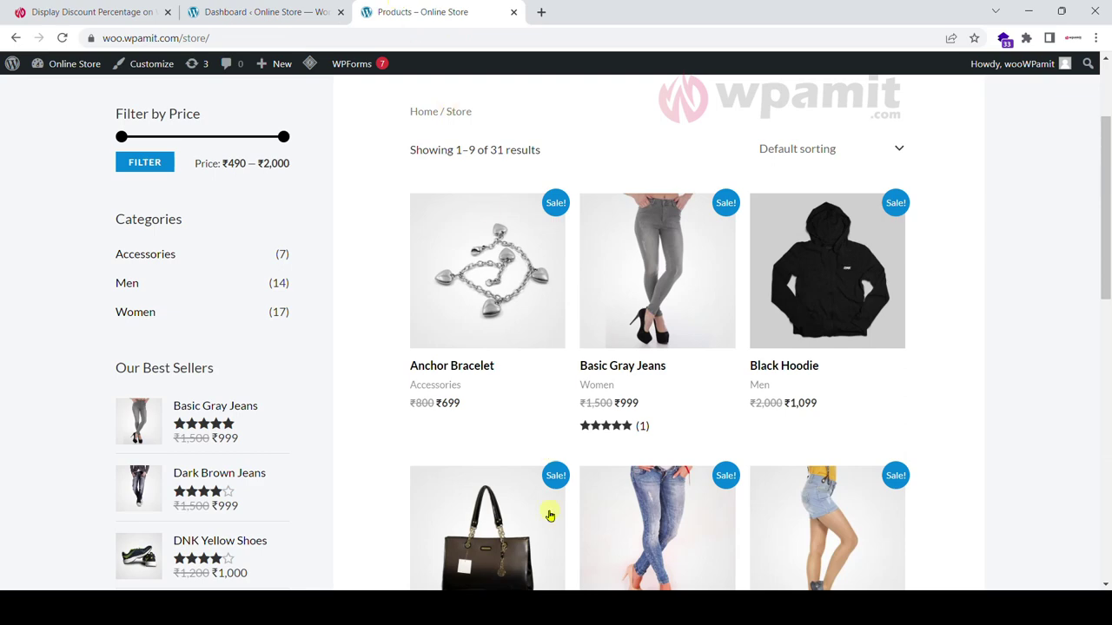
Step: Switch to Notepad and review the prepared PHP code for displaying the WooCommerce discount percentage on product images
left_click(519, 588)
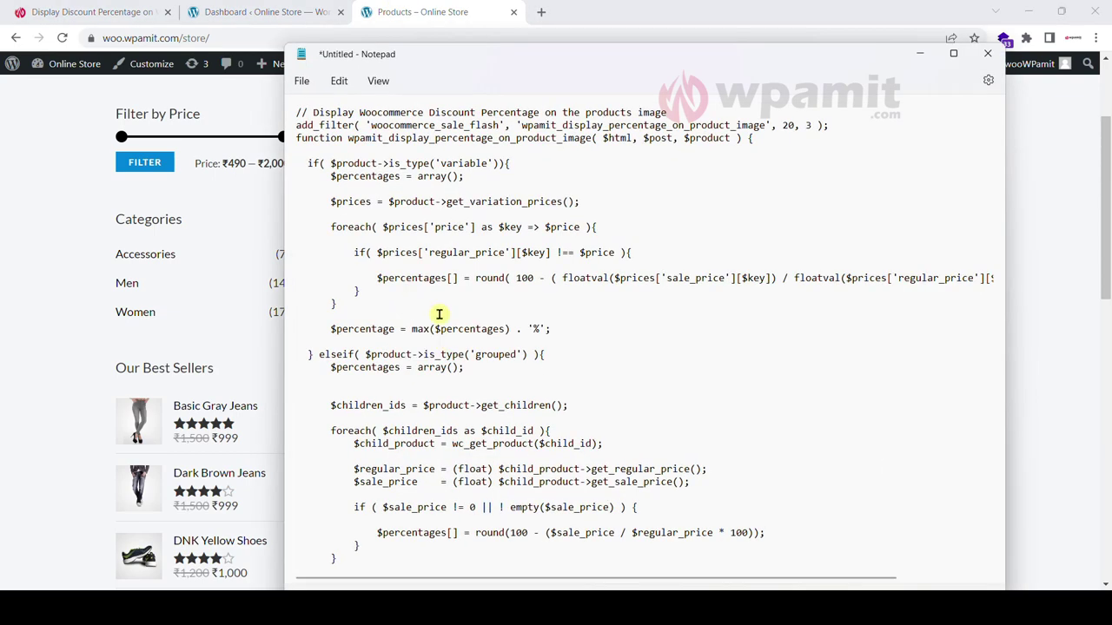
scroll(440, 312, "down", 3)
scroll(440, 312, "up", 3)
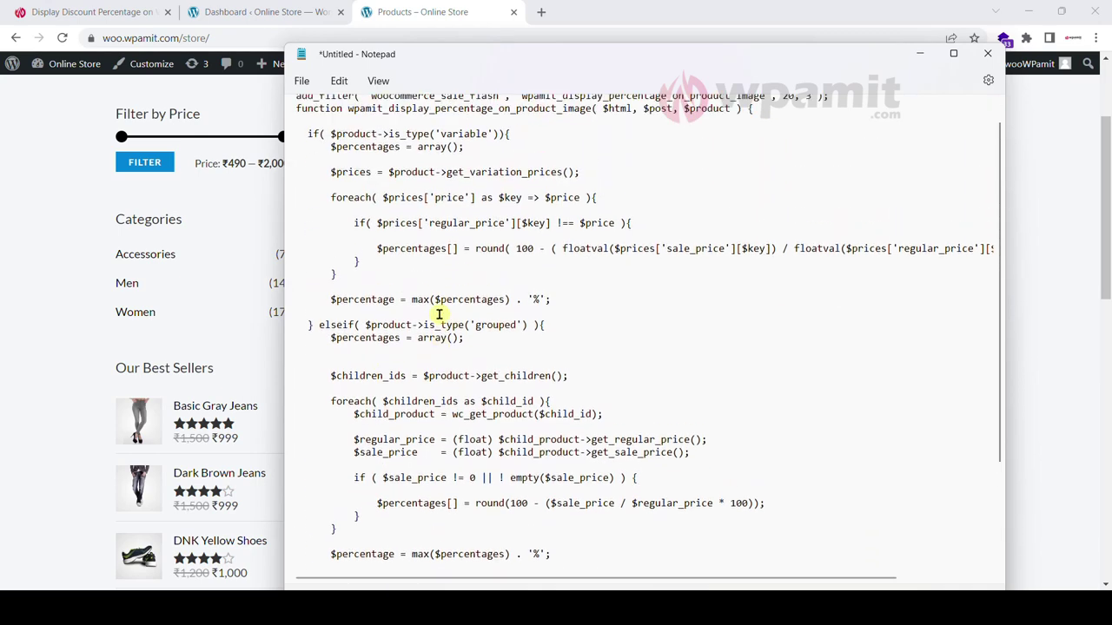
left_click(920, 54)
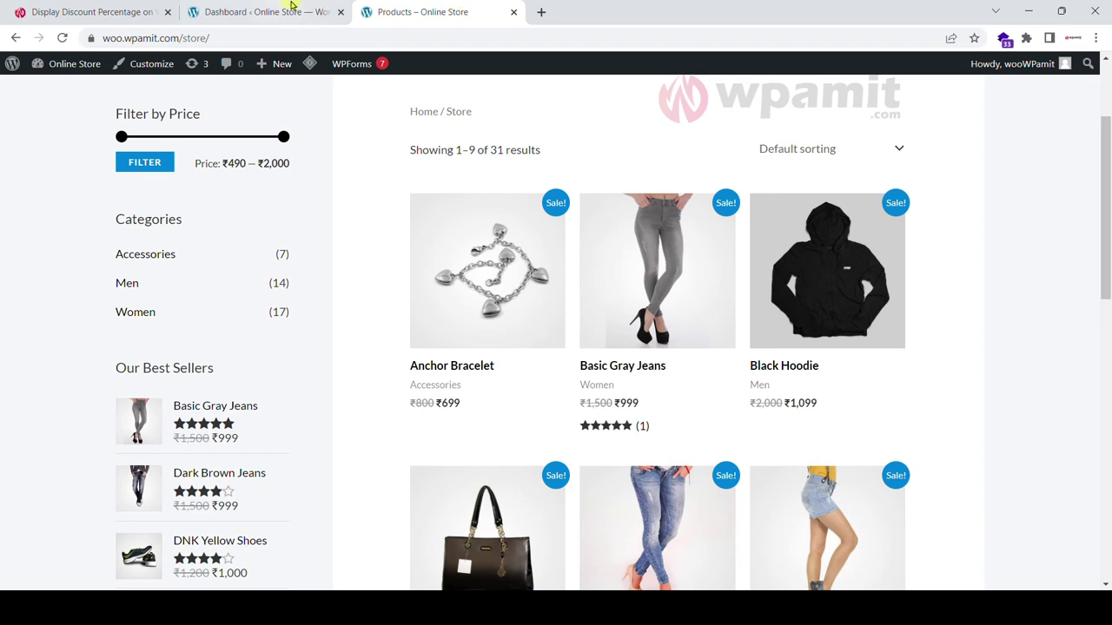
Step: Return to the WordPress admin and open the astra-child theme's functions.php for editing
left_click(248, 11)
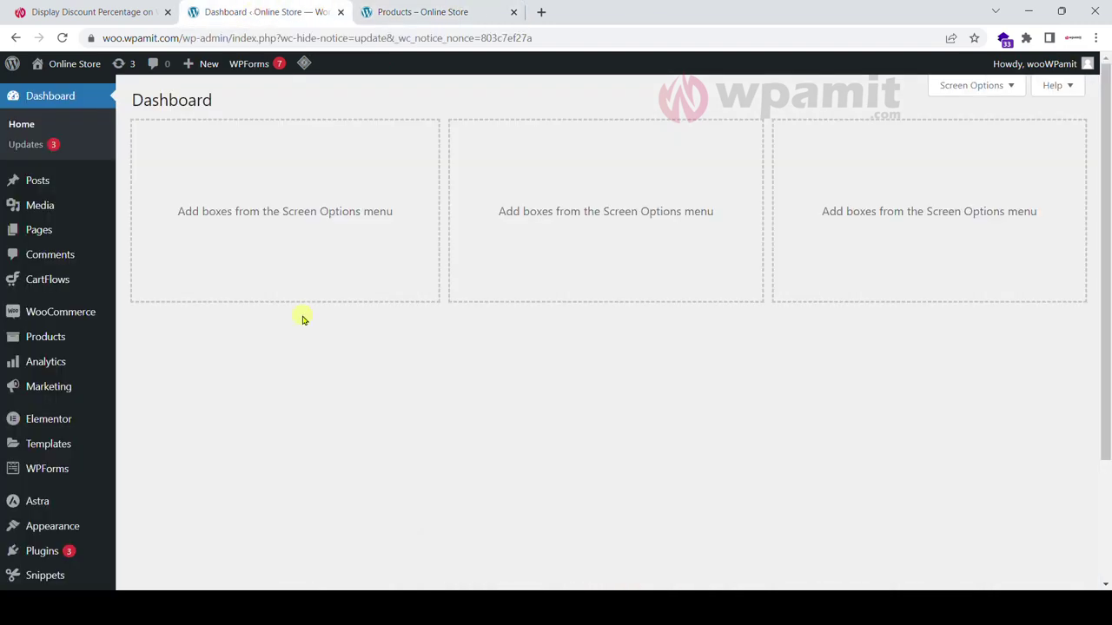
mouse_move(63, 528)
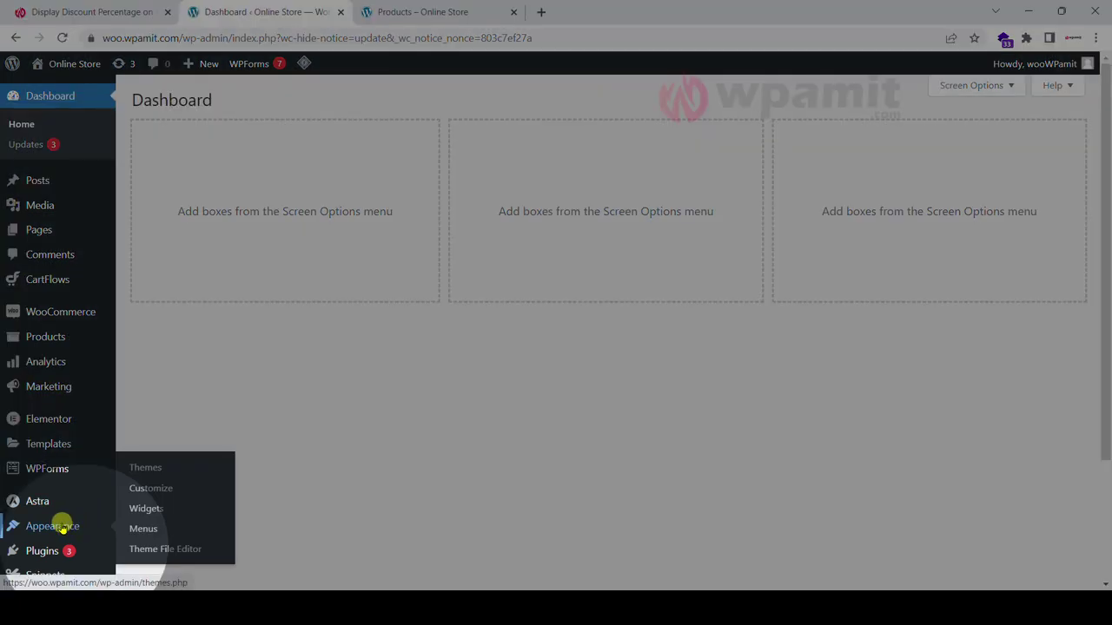
left_click(160, 551)
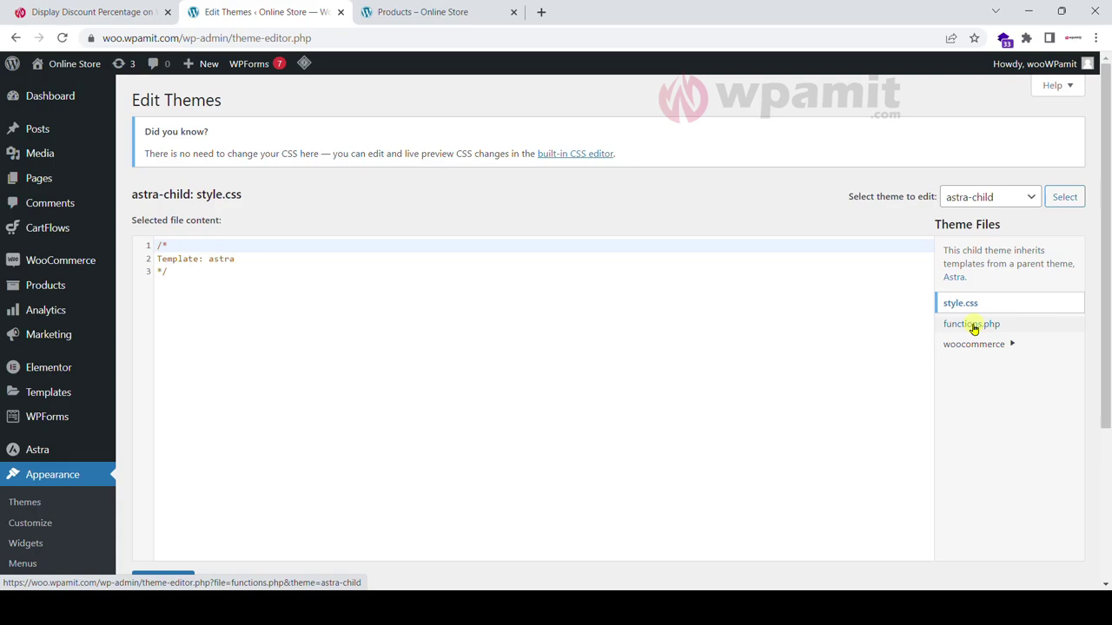
left_click(973, 327)
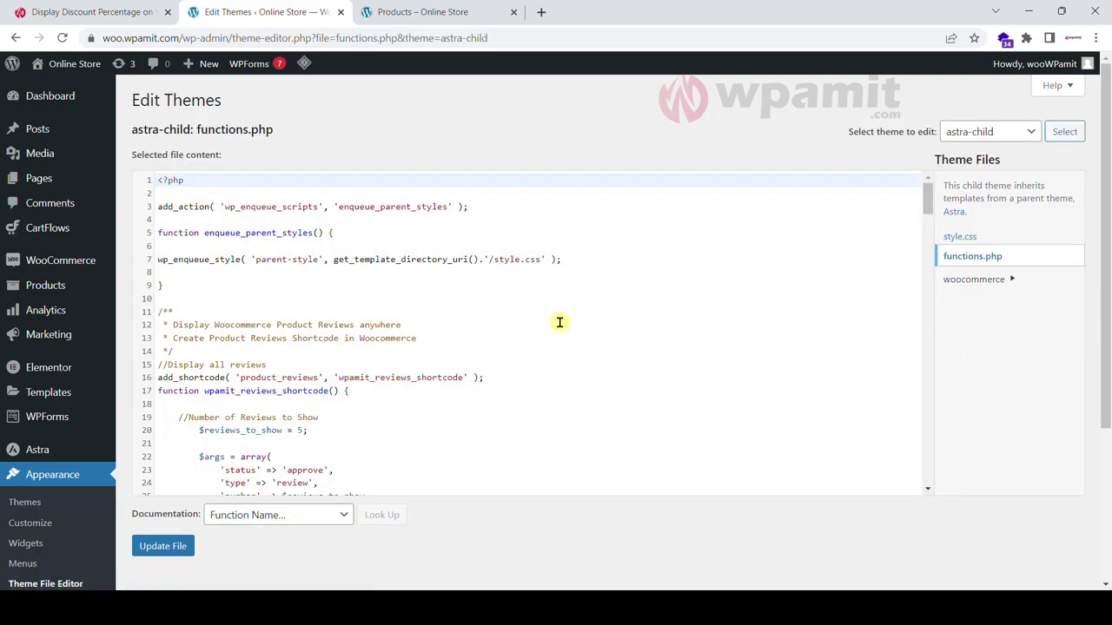
Step: Copy the whole discount percentage code from Notepad onto a new line at the end of functions.php and save the file
scroll(559, 322, "down", 1)
scroll(559, 322, "down", 20)
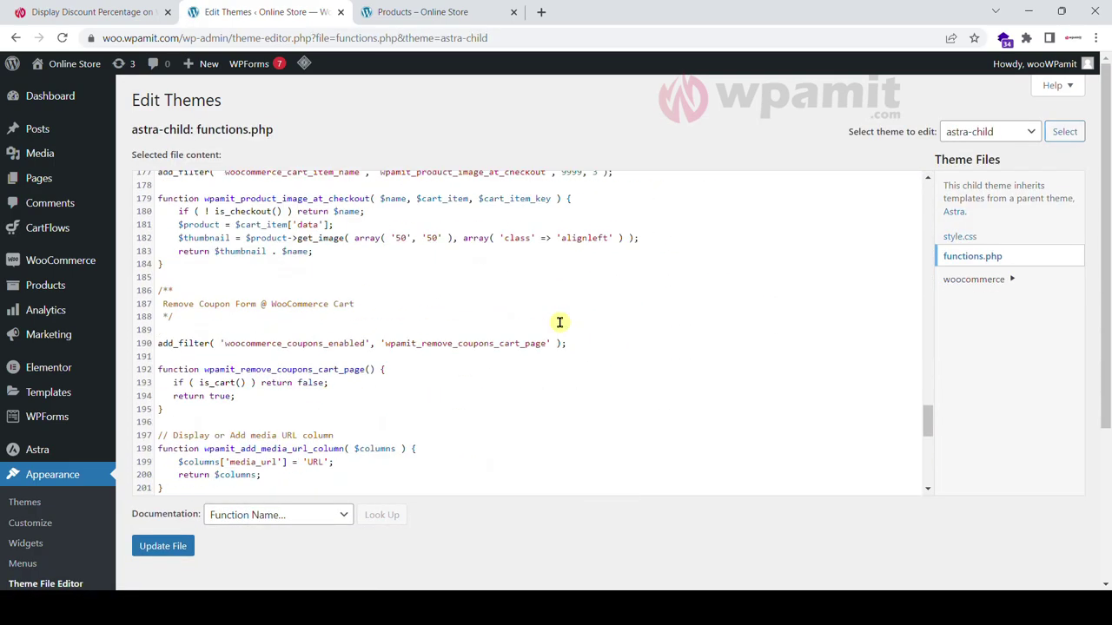
scroll(560, 322, "down", 1)
left_click(199, 494)
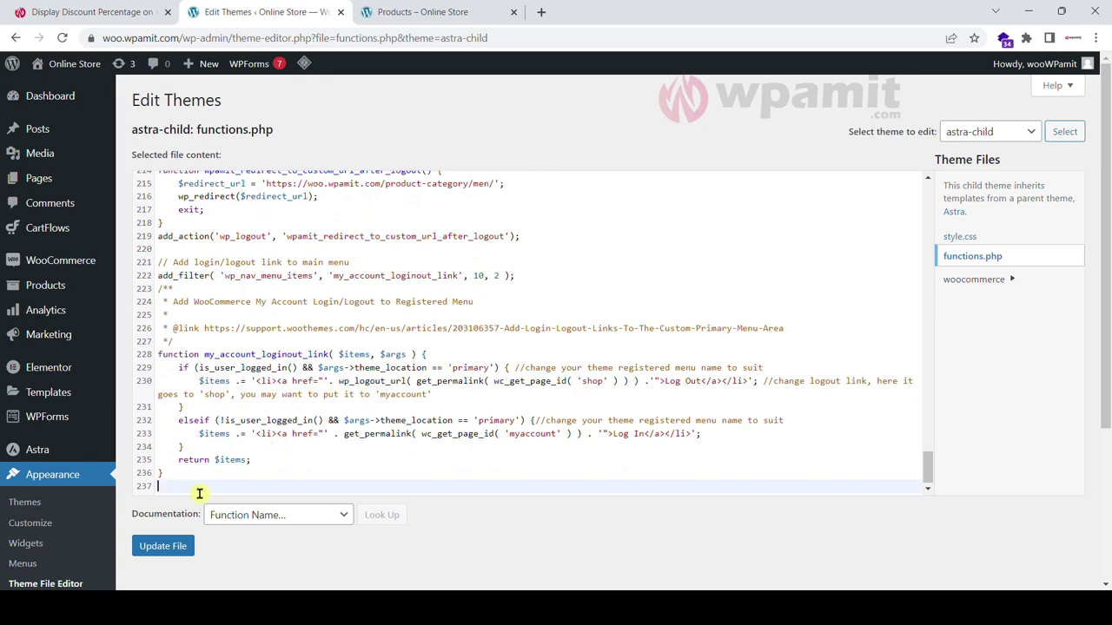
key("Return")
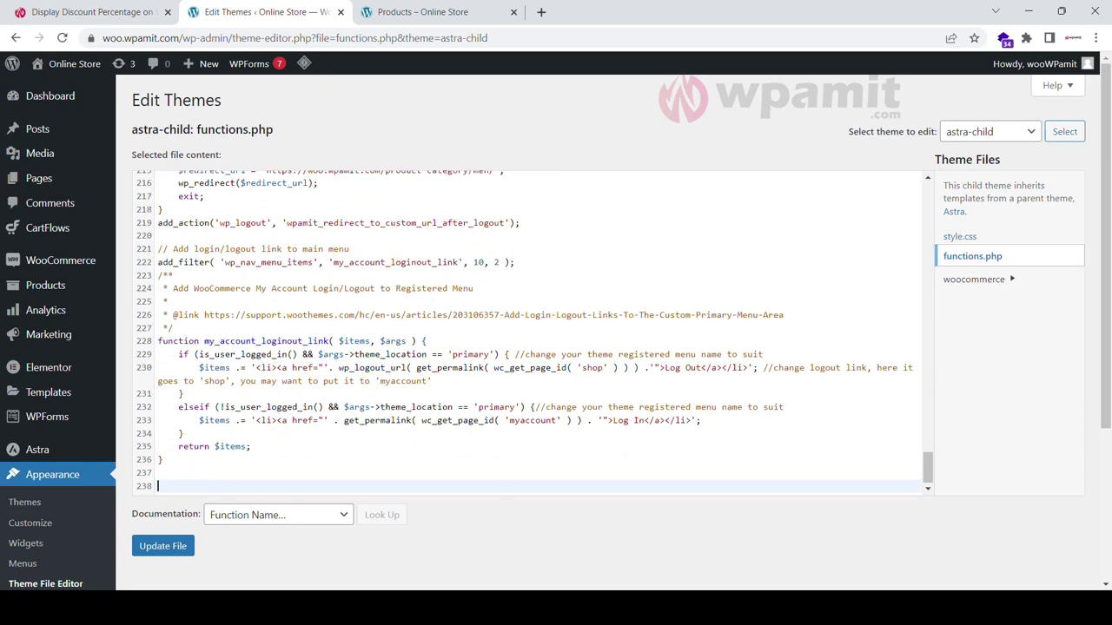
key("alt+Tab")
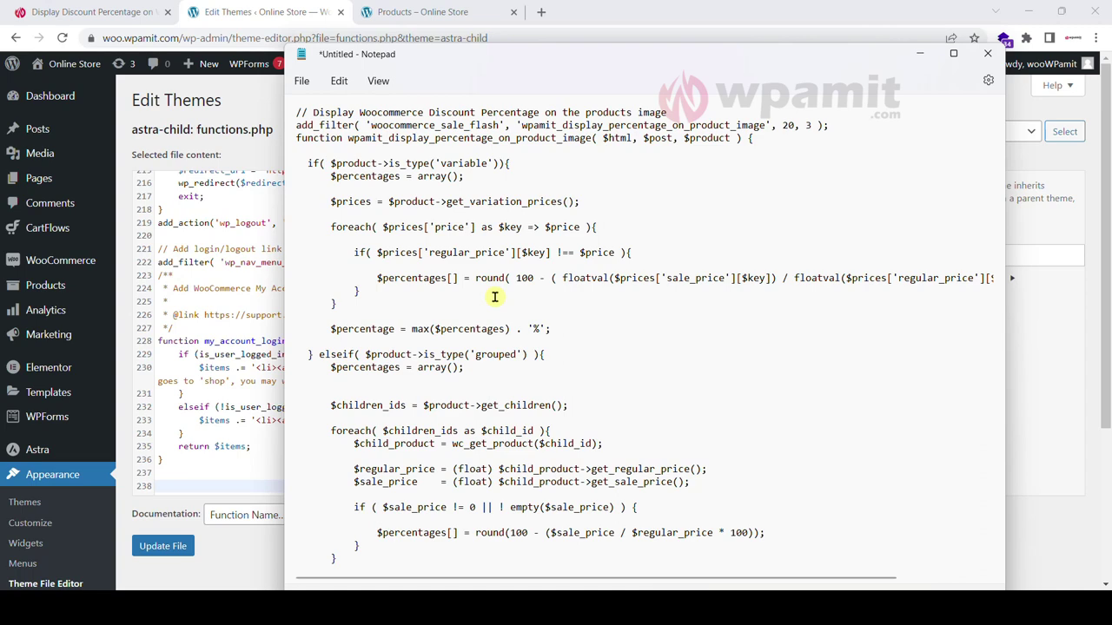
key("ctrl+a")
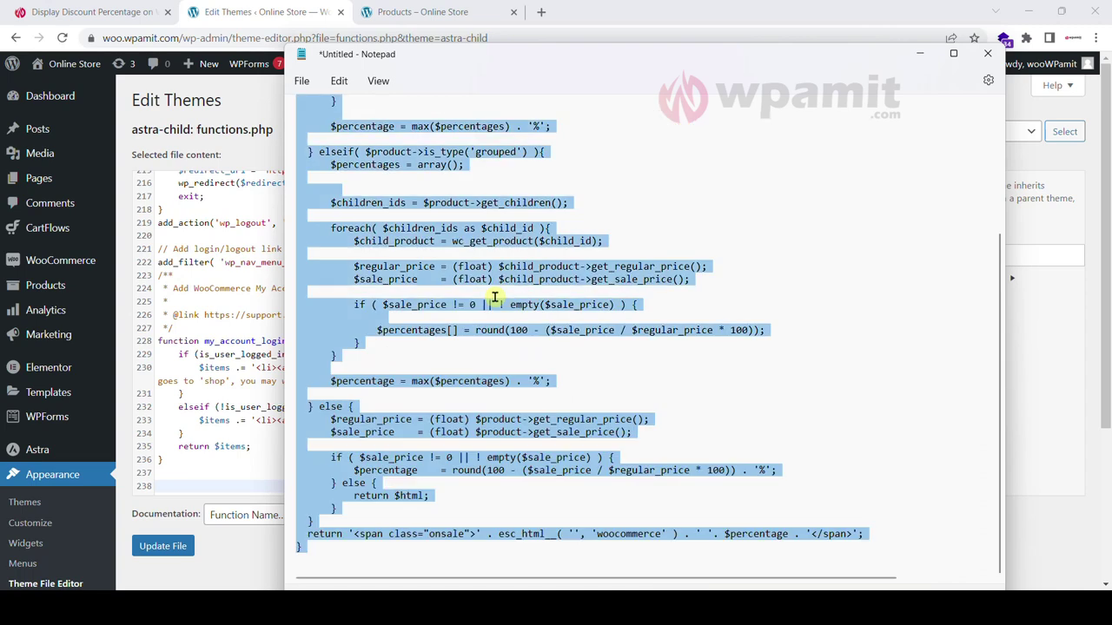
left_click(919, 54)
key("ctrl+v")
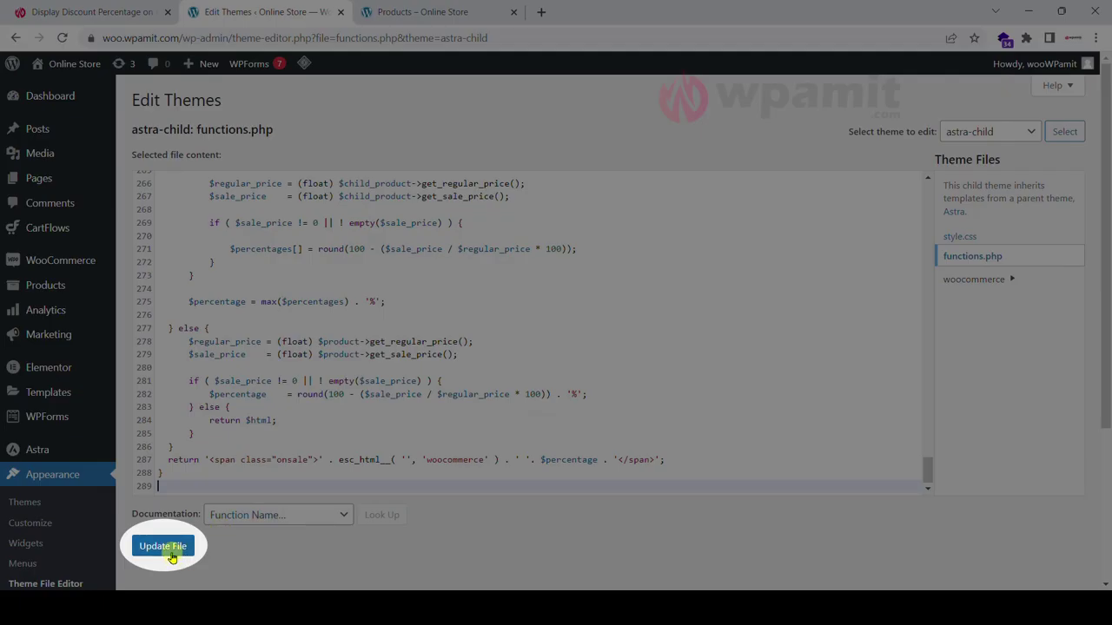
left_click(165, 552)
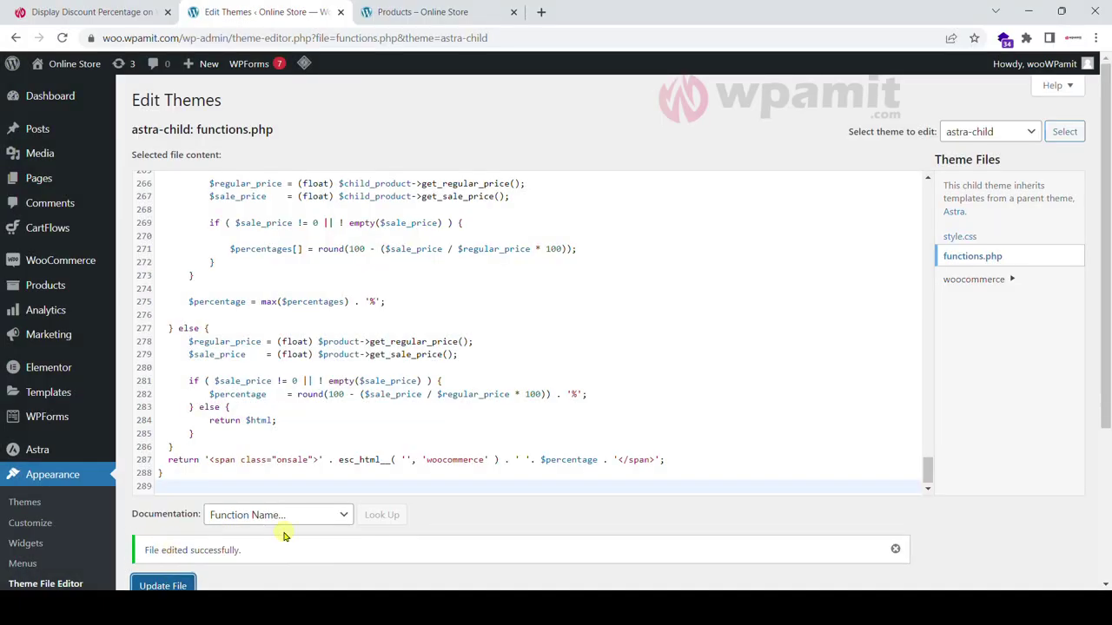
Step: Reload the Store page and check the discount badges there and on the Basic Gray Jeans product page
left_click(419, 10)
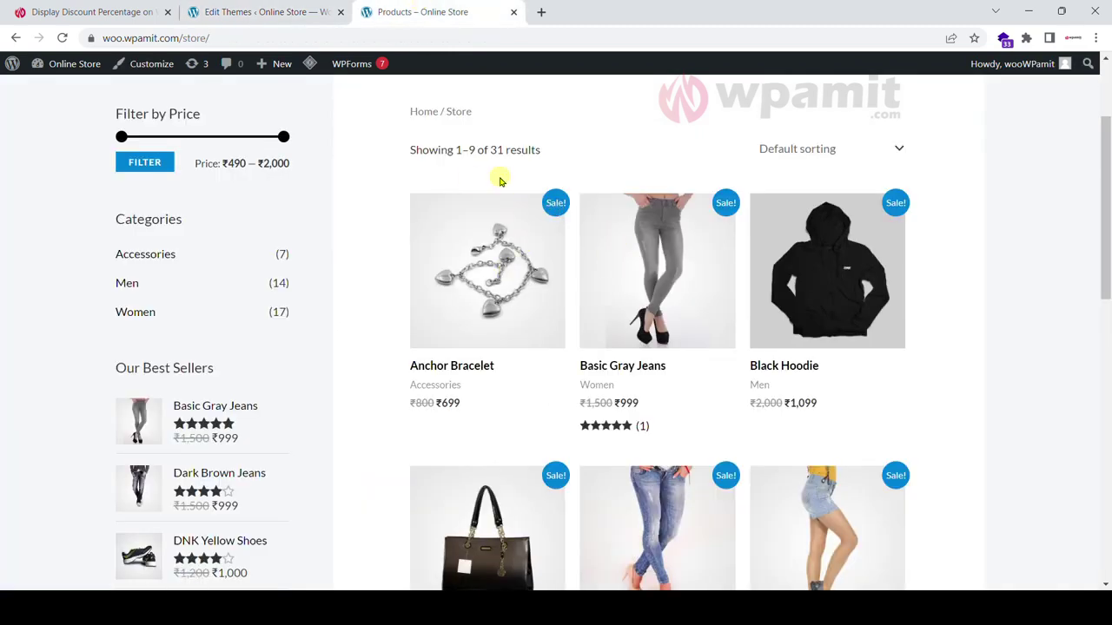
left_click(62, 39)
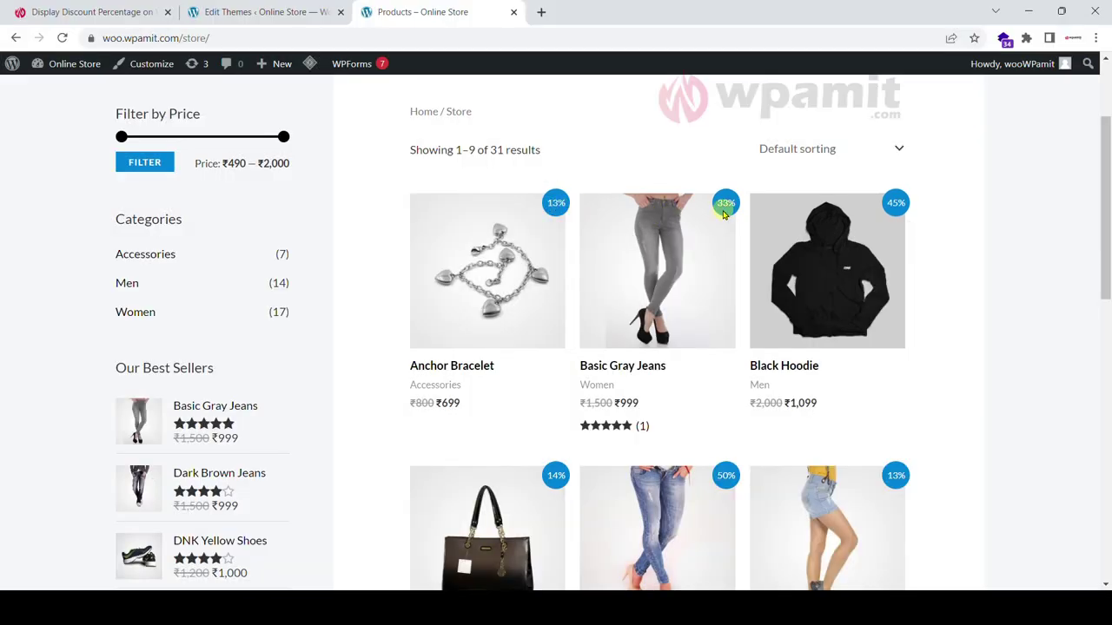
scroll(735, 251, "down", 1)
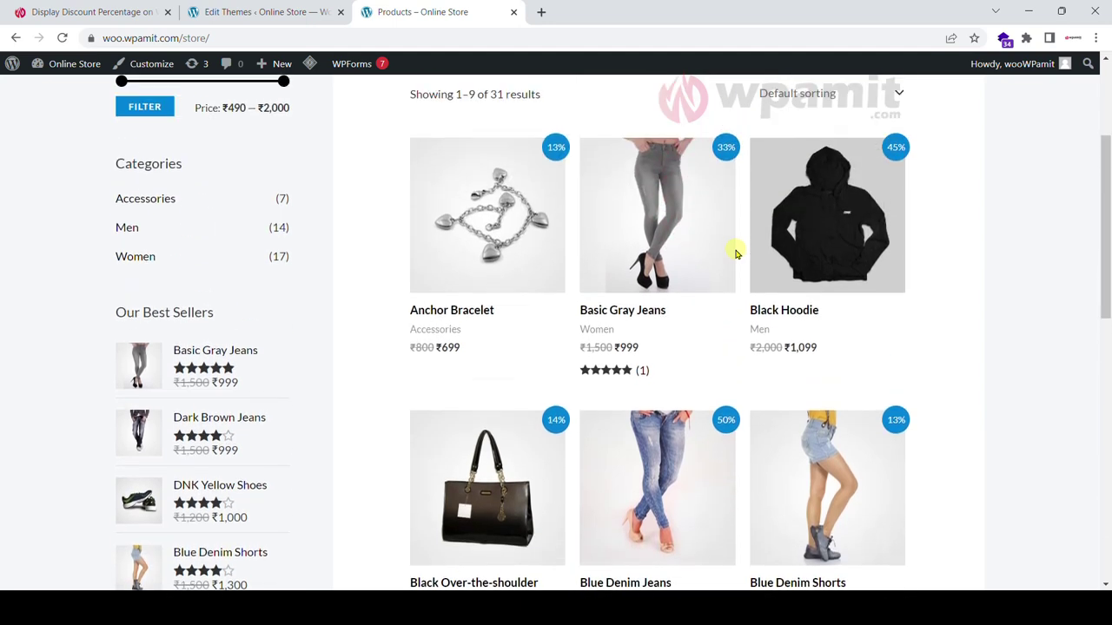
left_click(653, 225)
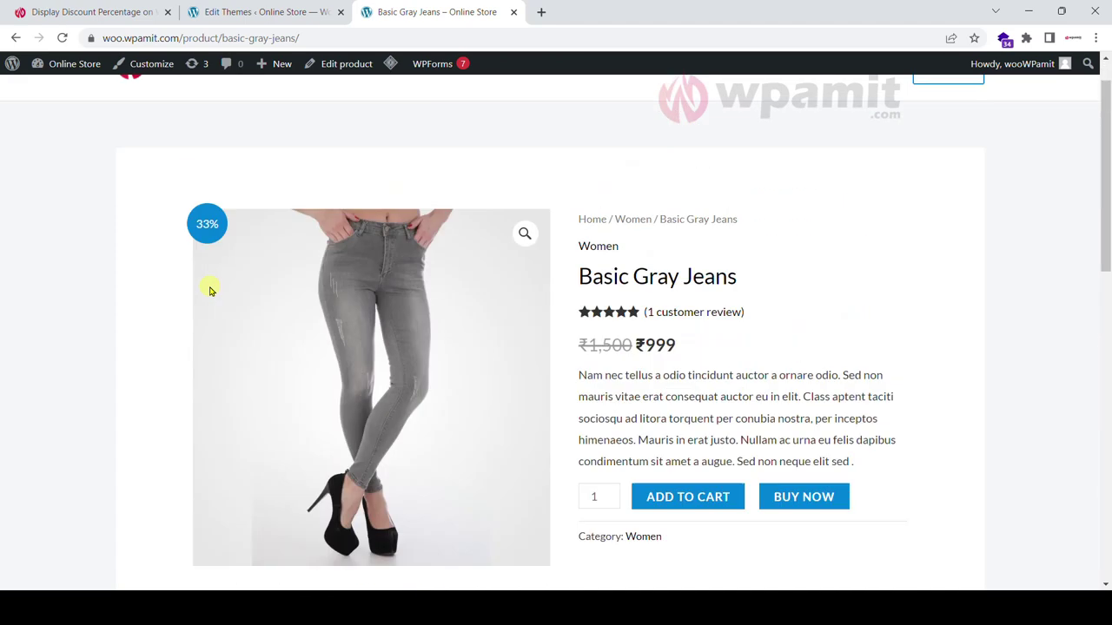
Step: Delete the discount percentage code from the end of the child theme's functions.php and save the file
left_click(261, 12)
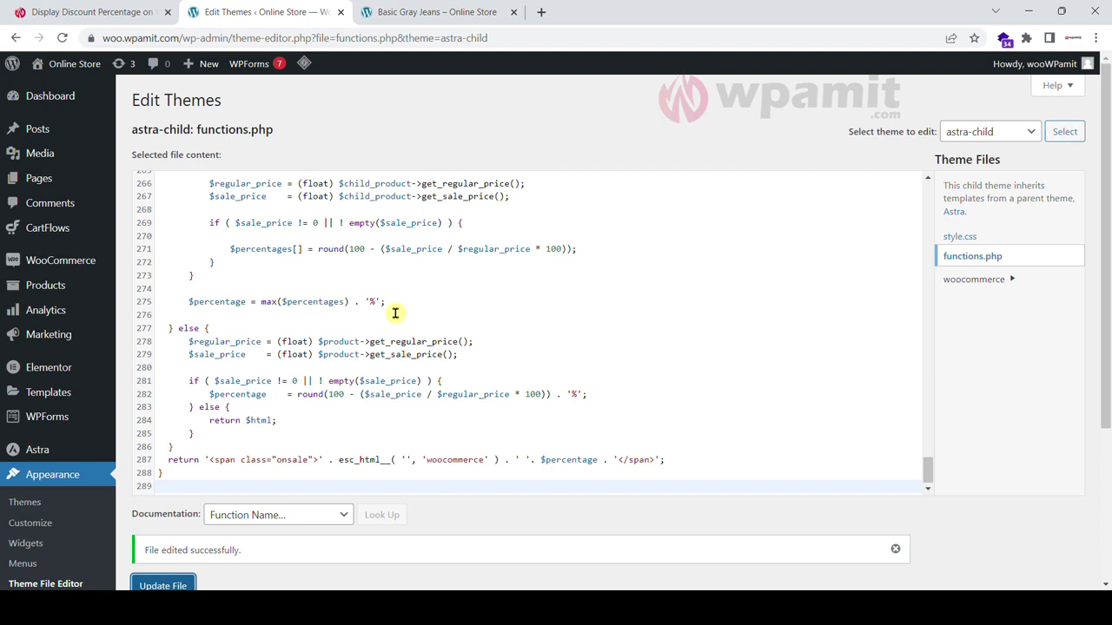
left_click(395, 484)
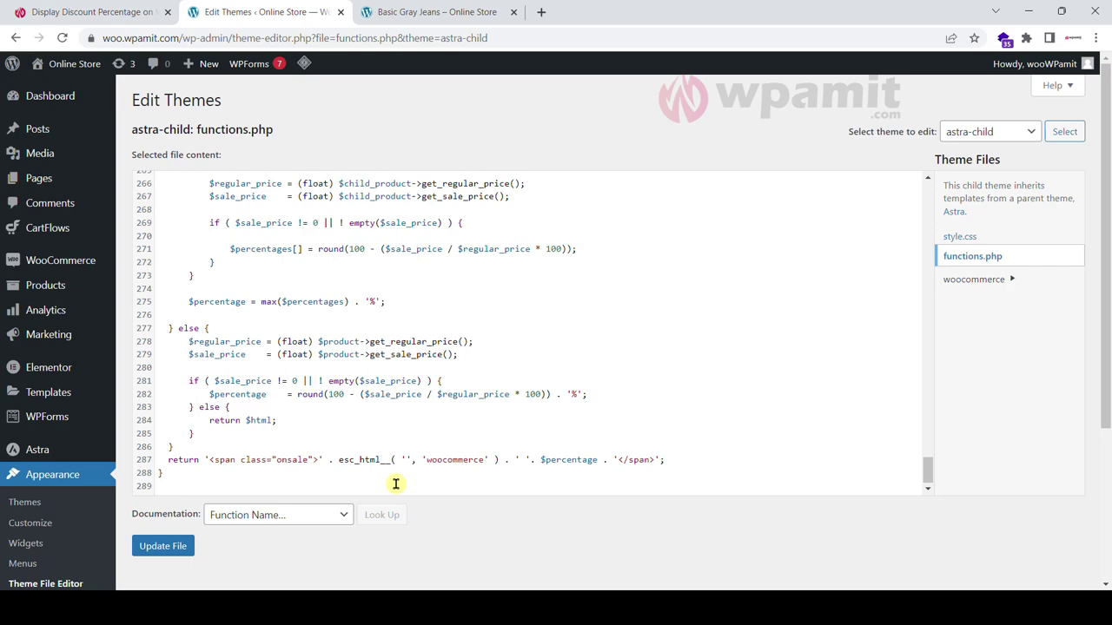
scroll(318, 413, "up", 6)
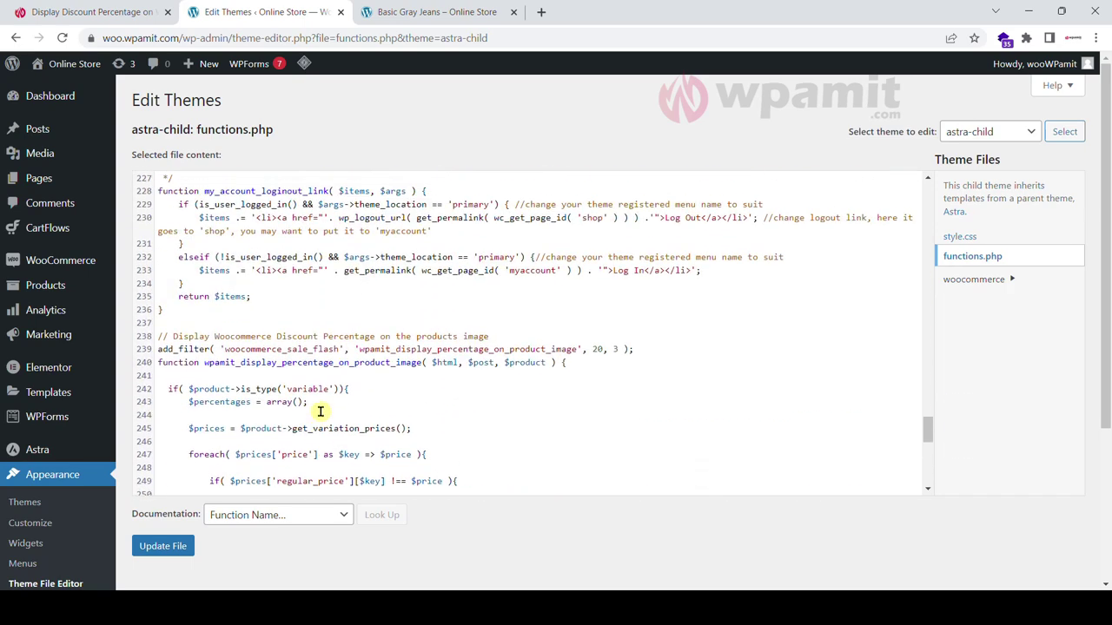
left_click(161, 345)
key("ctrl+shift+End")
key("Delete")
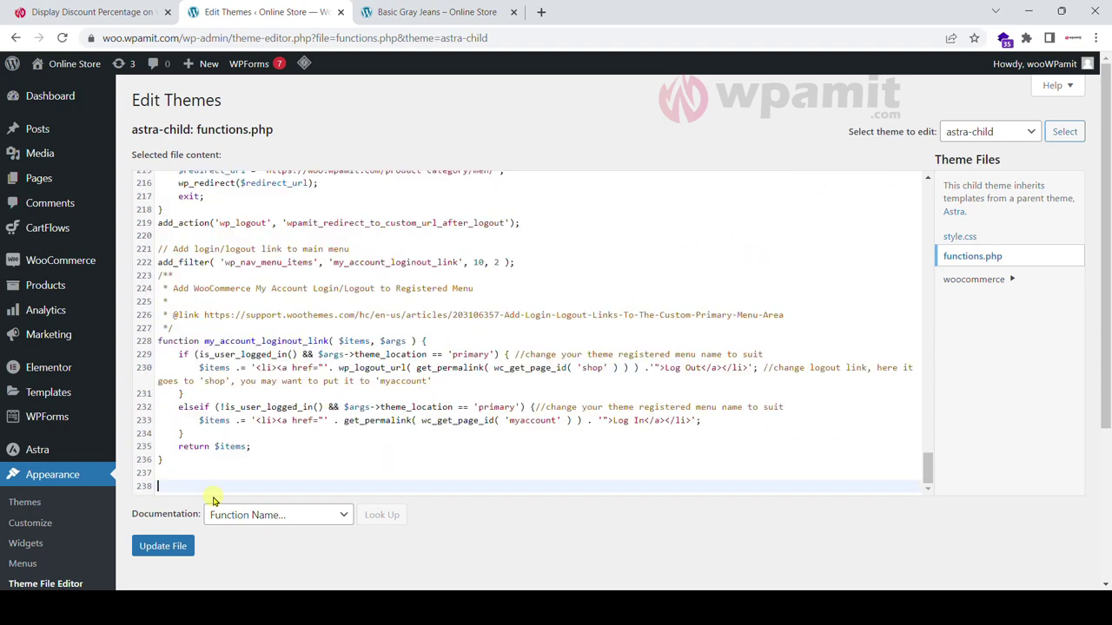
left_click(163, 549)
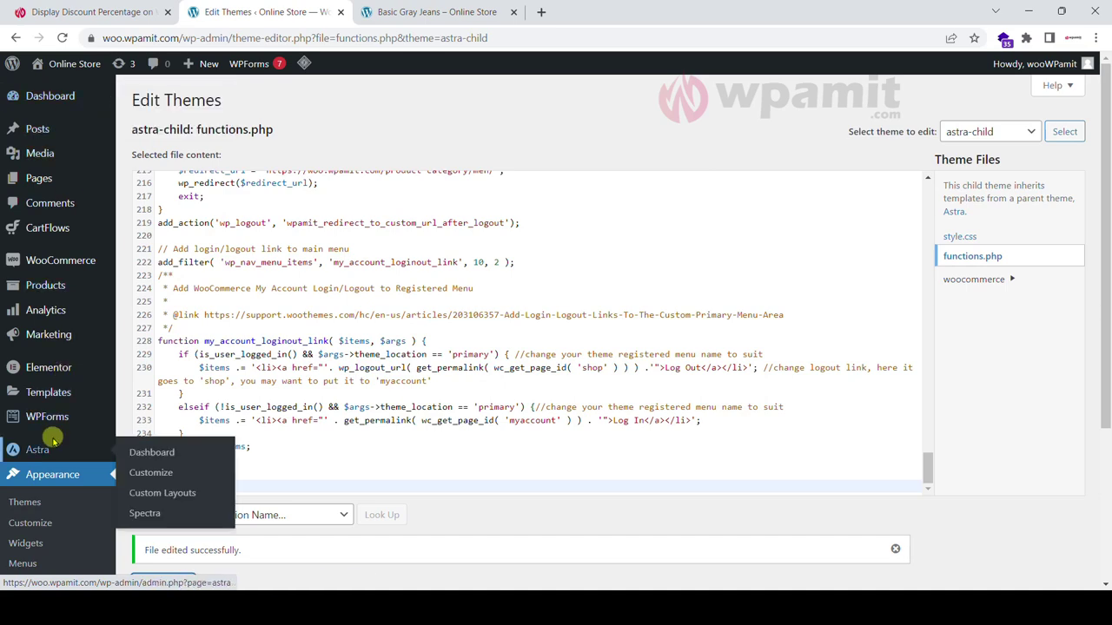
Step: Search the plugins available to add for "code snippet"
scroll(54, 443, "down", 3)
mouse_move(39, 391)
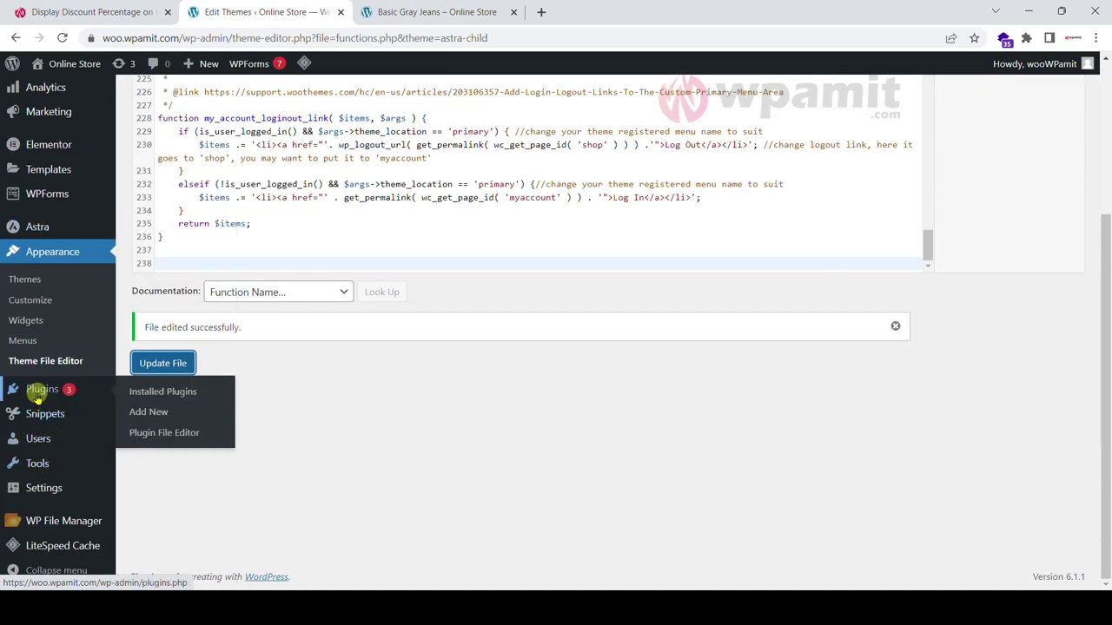
left_click(149, 412)
left_click(1004, 135)
type("code snippet")
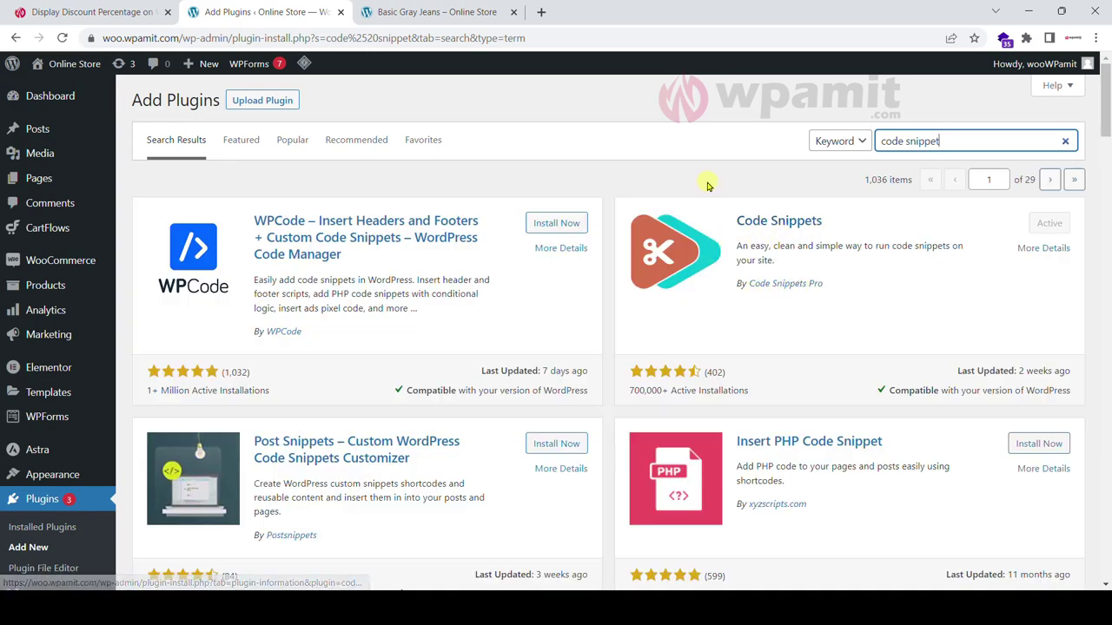
Step: Start a new snippet in the Code Snippets plugin and title it "discount"
scroll(4, 430, "down", 3)
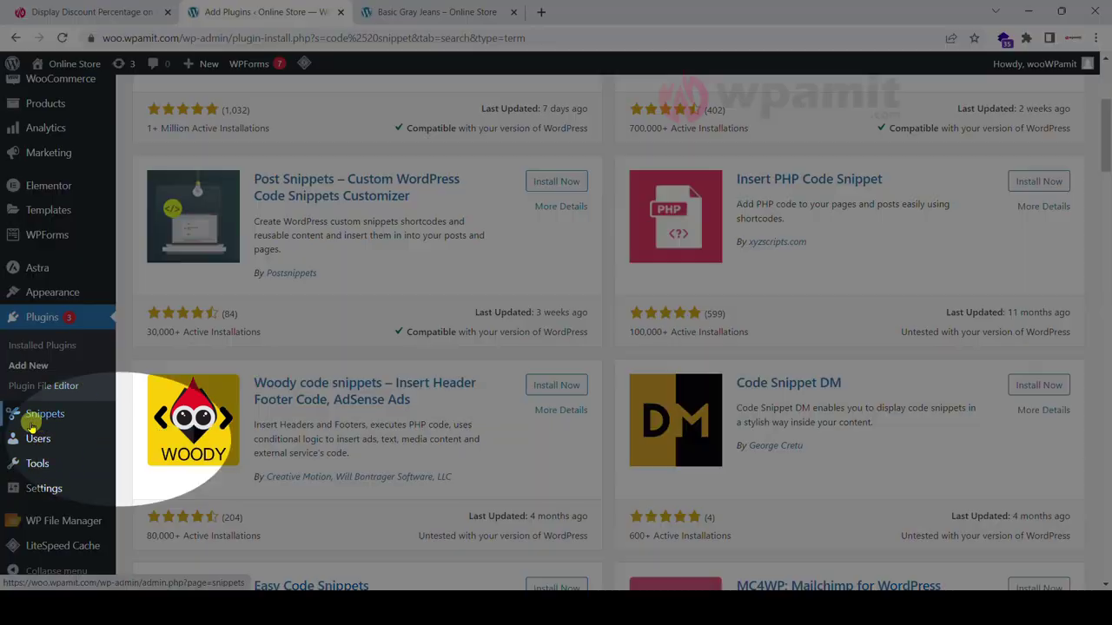
mouse_move(36, 418)
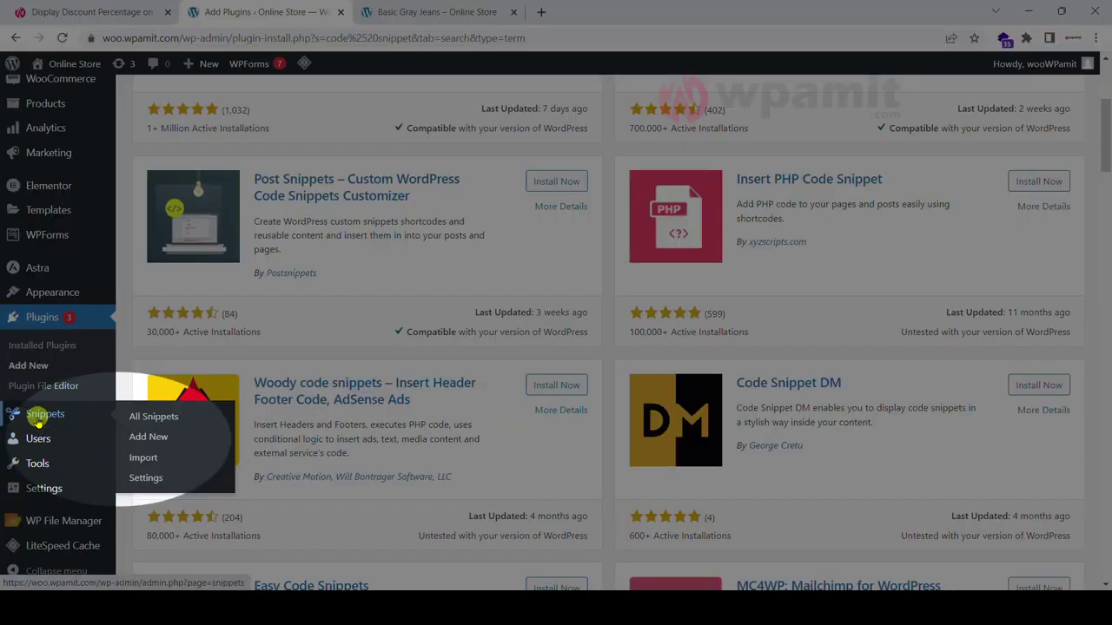
left_click(139, 436)
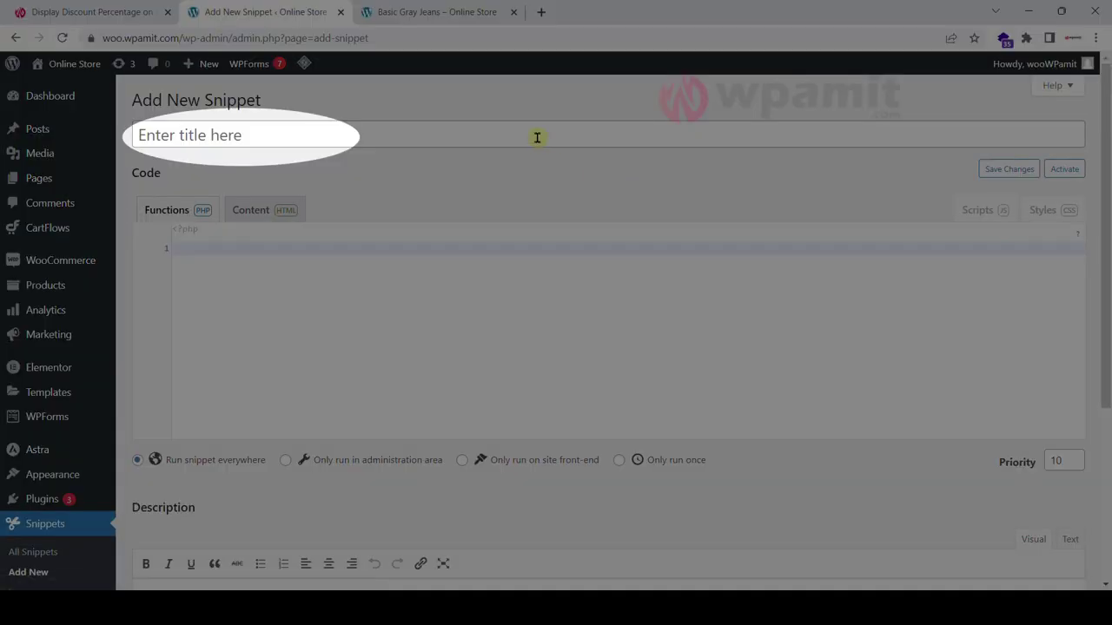
left_click(536, 137)
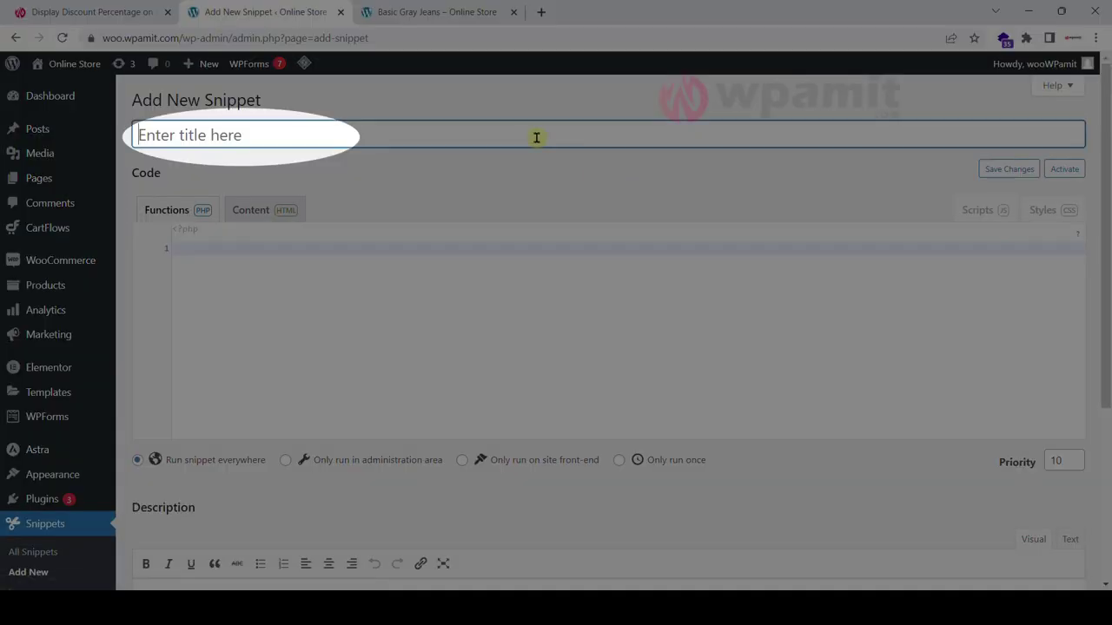
type("discount")
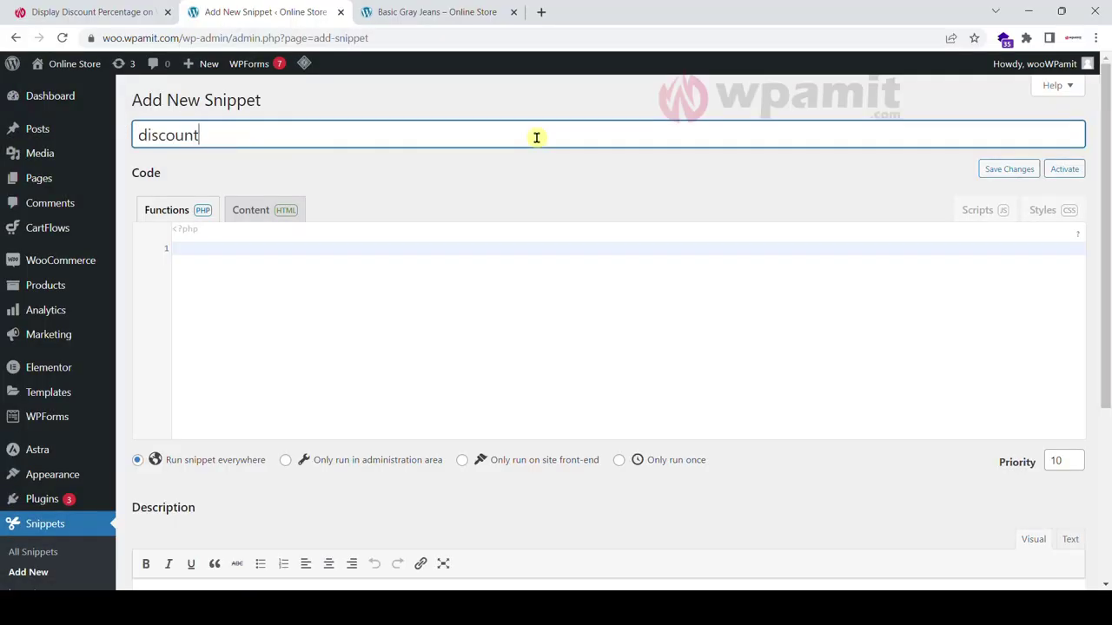
Step: Complete the snippet title as "discount percentage on image" and paste the copied discount percentage PHP code into the snippet
type(" percentage ")
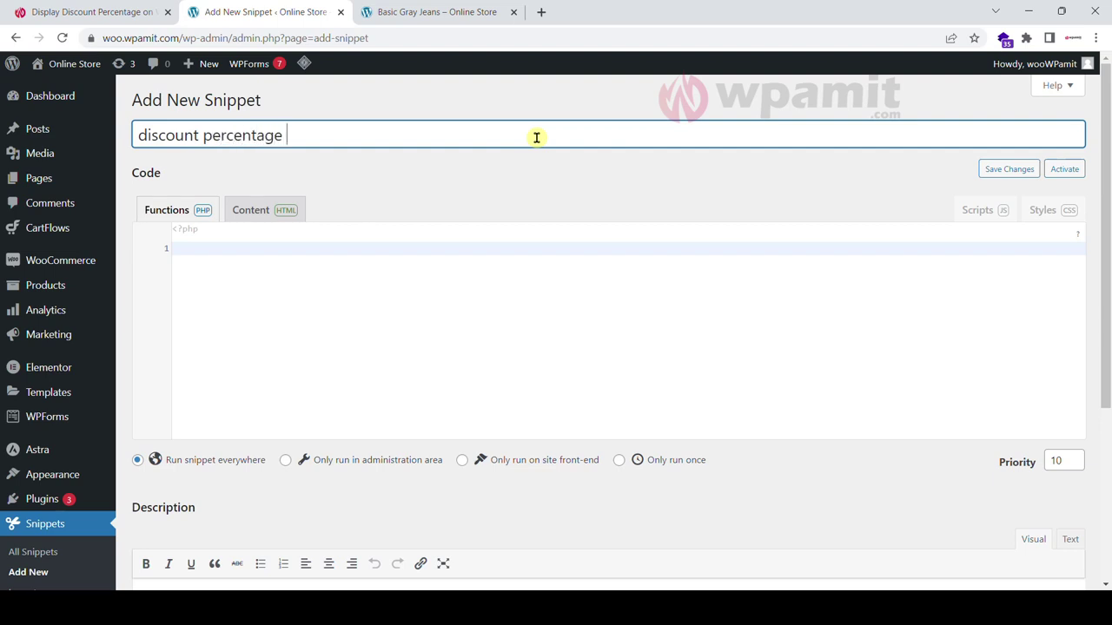
type("on image")
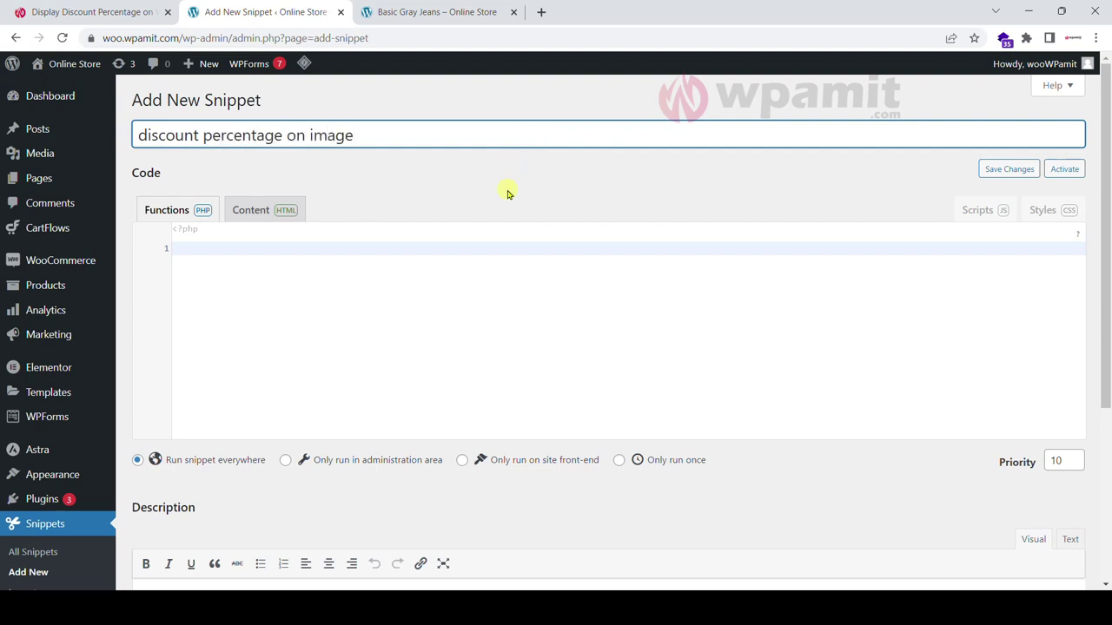
left_click(473, 251)
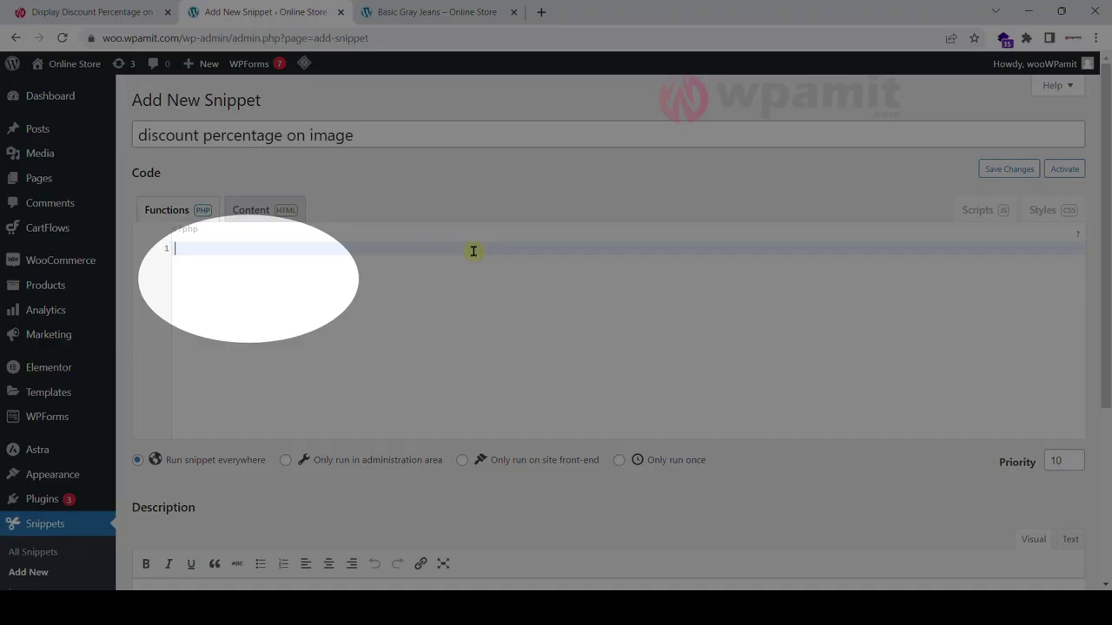
key("ctrl+v")
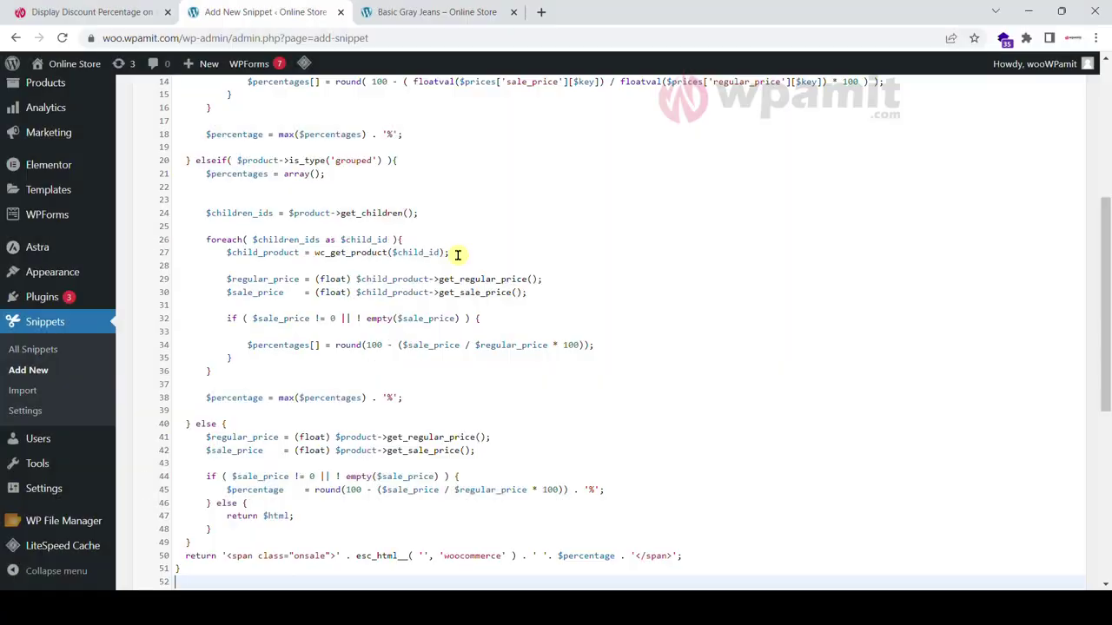
Step: Set the snippet to only run on the site front-end, and save and activate it
scroll(128, 346, "down", 5)
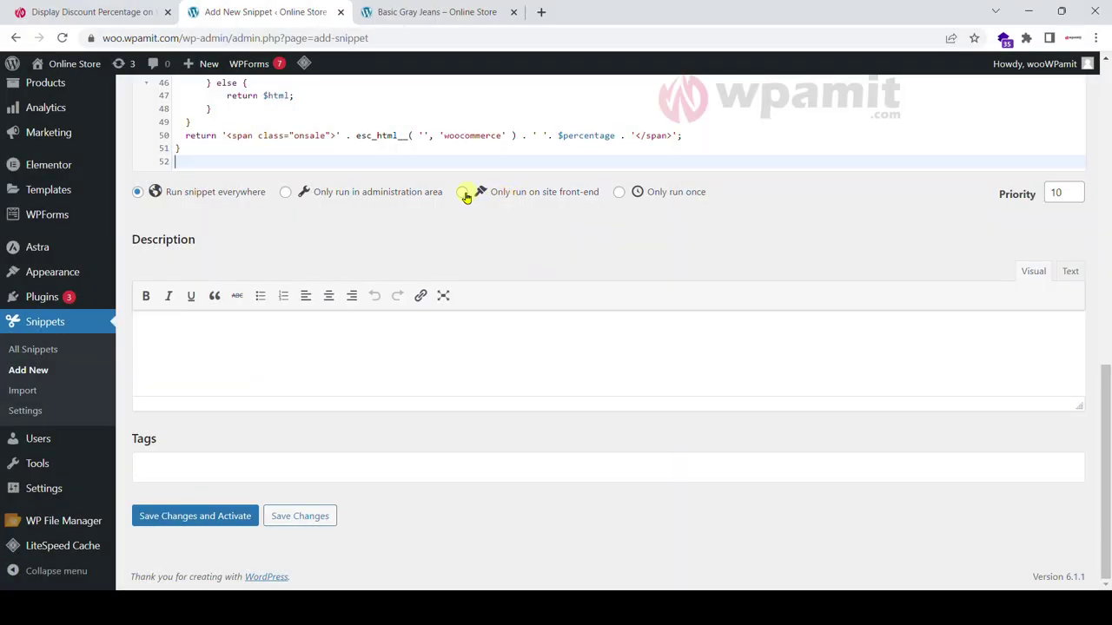
left_click(463, 192)
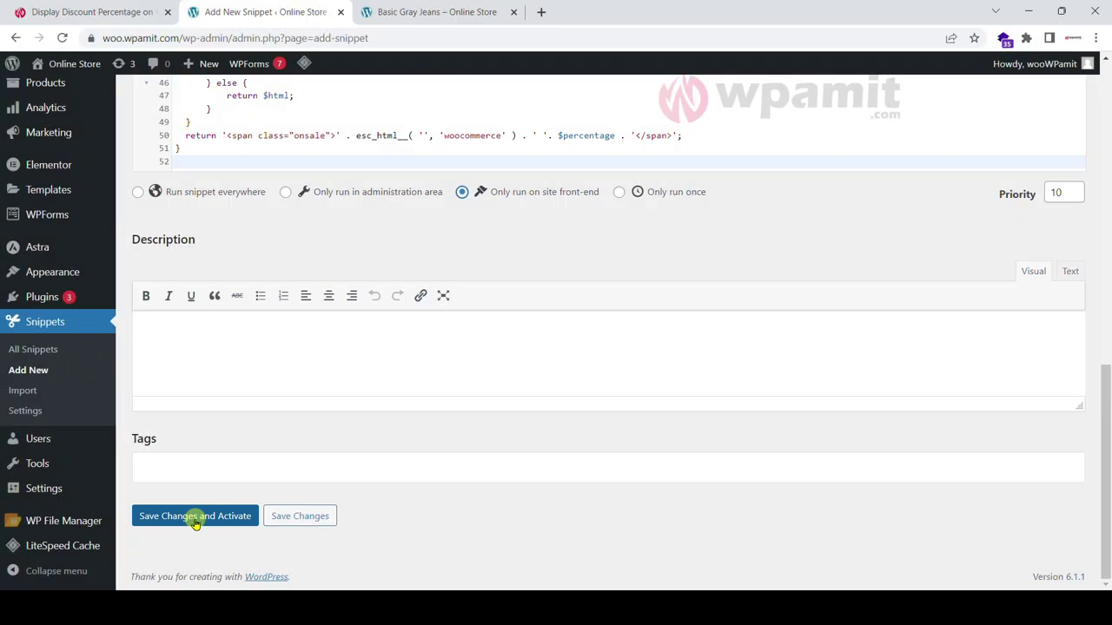
left_click(194, 519)
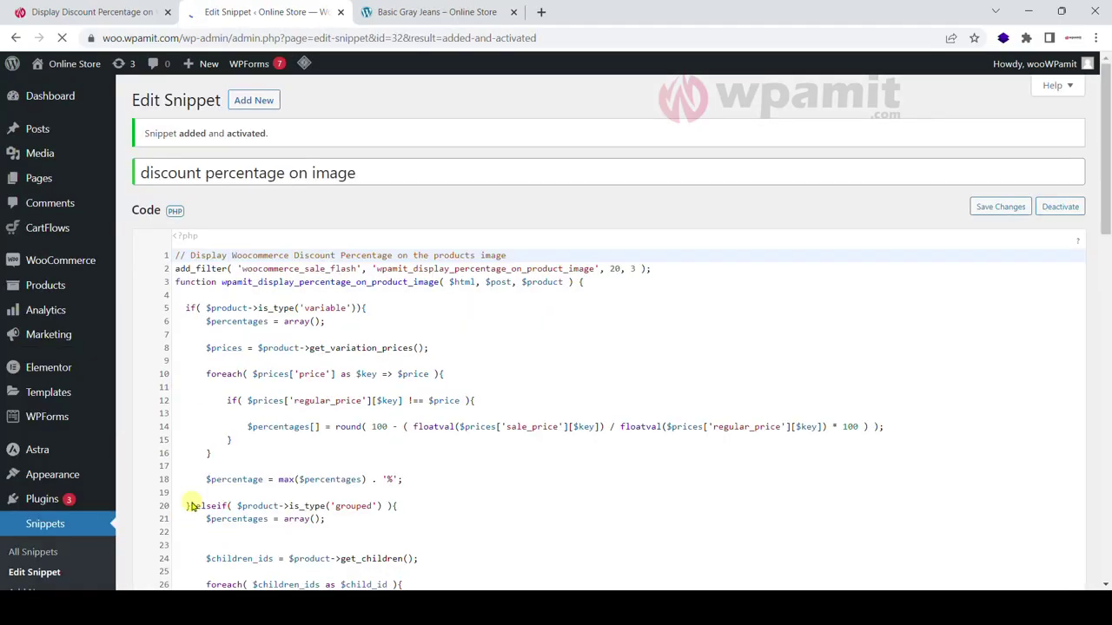
left_click_drag(144, 134, 269, 137)
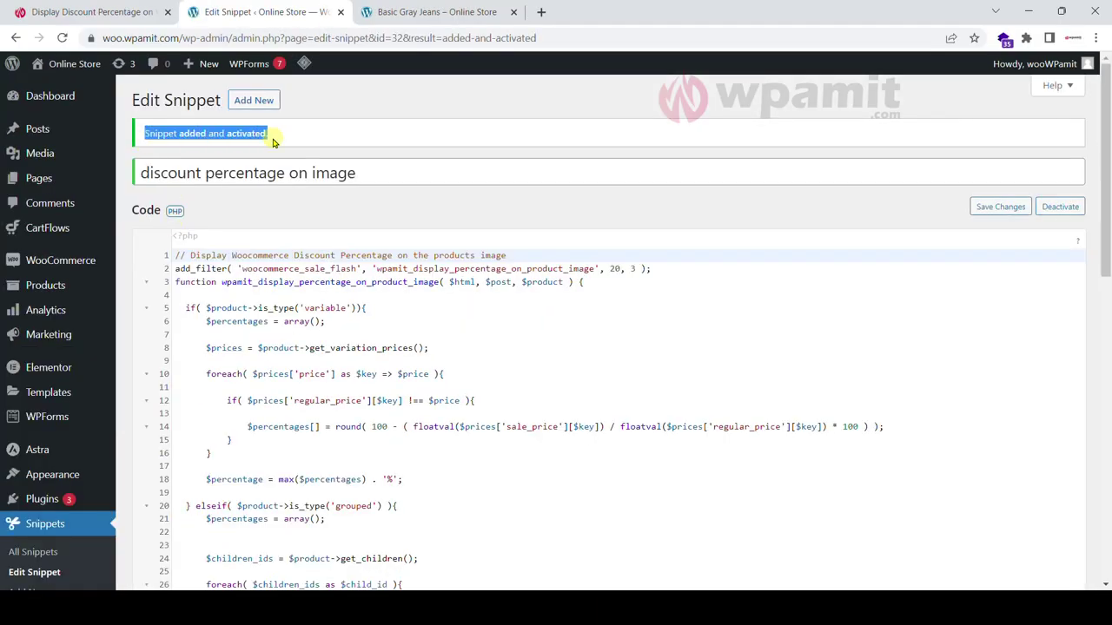
Step: Reload the Basic Gray Jeans product page and check the discount badges there and on the Store page
left_click(398, 9)
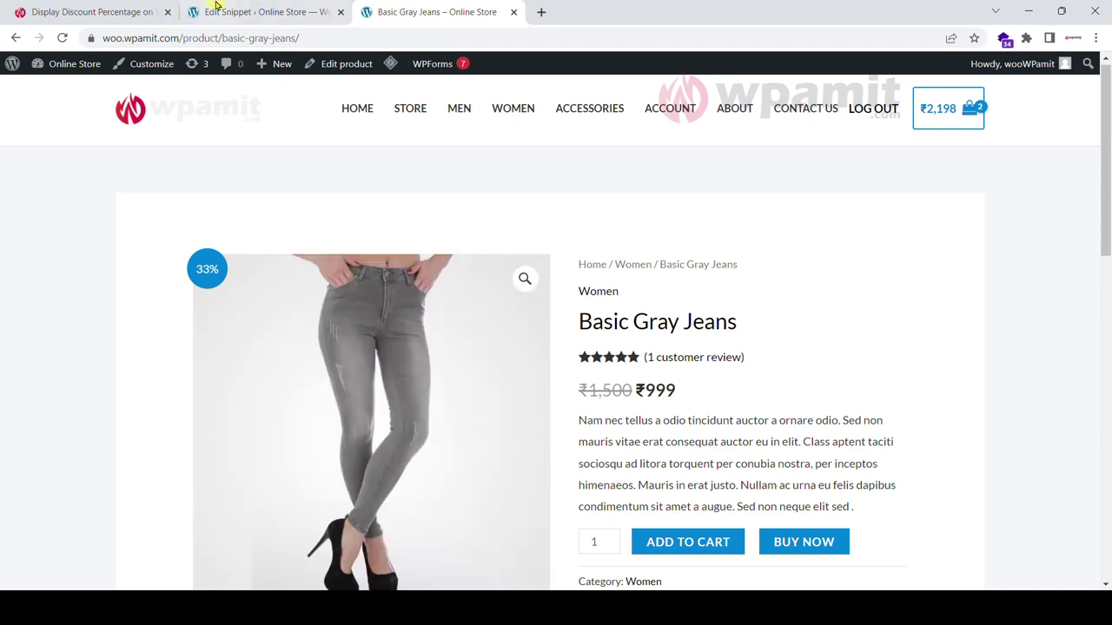
left_click(252, 11)
left_click(382, 11)
left_click(63, 39)
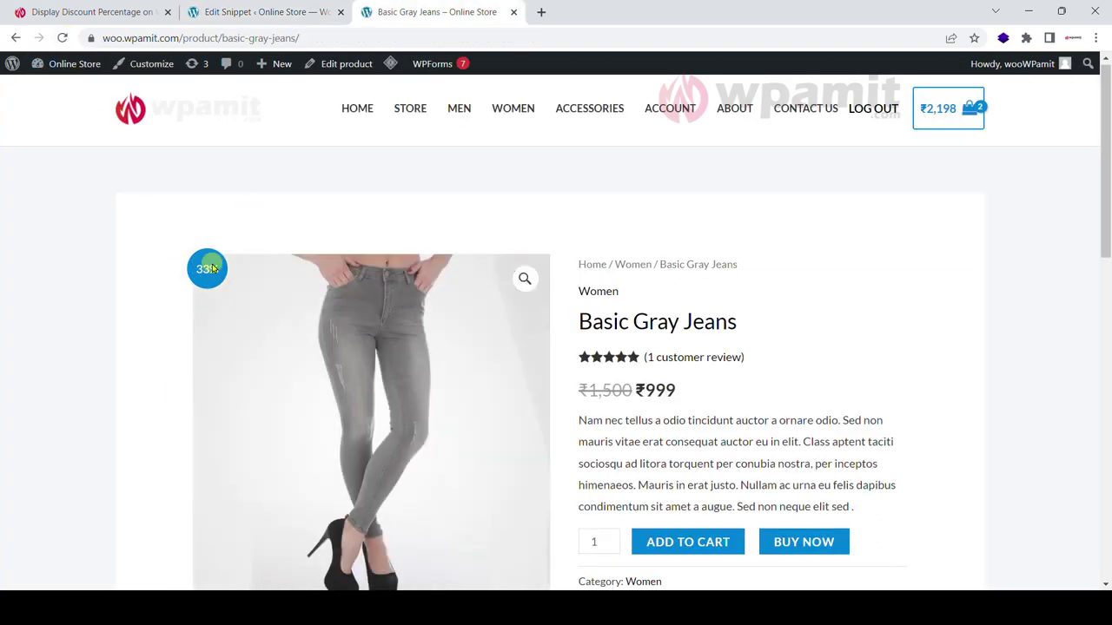
left_click(405, 113)
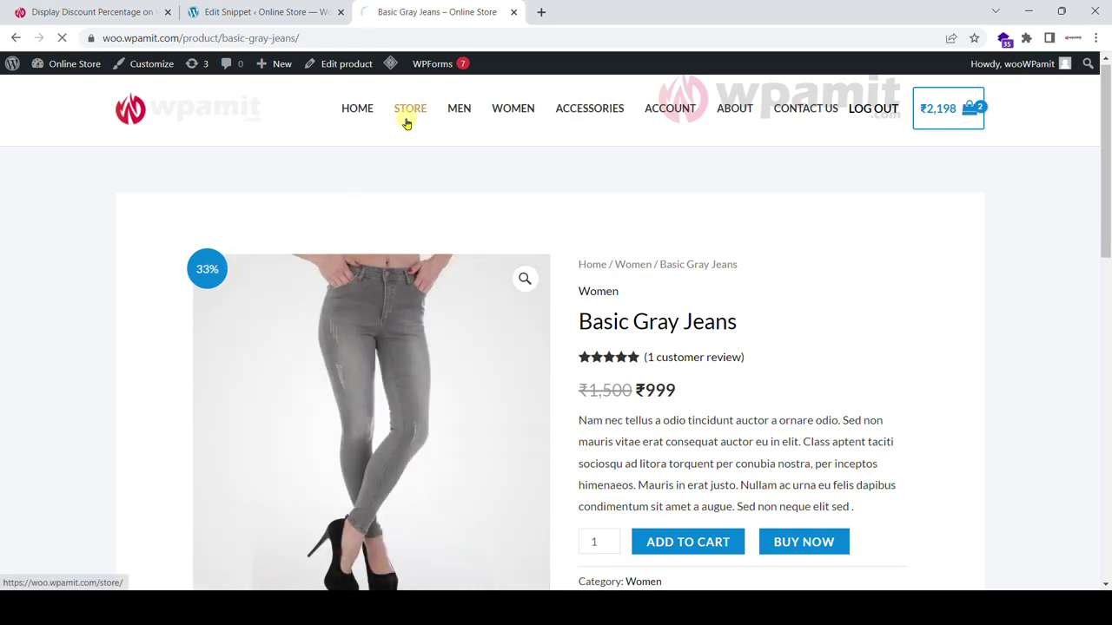
scroll(618, 313, "down", 2)
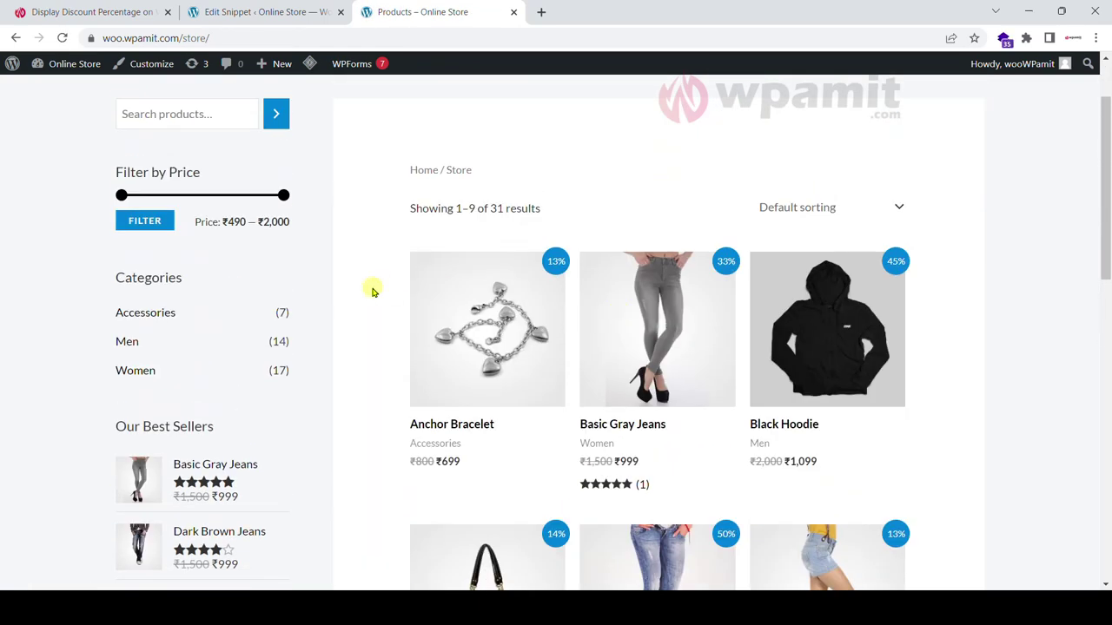